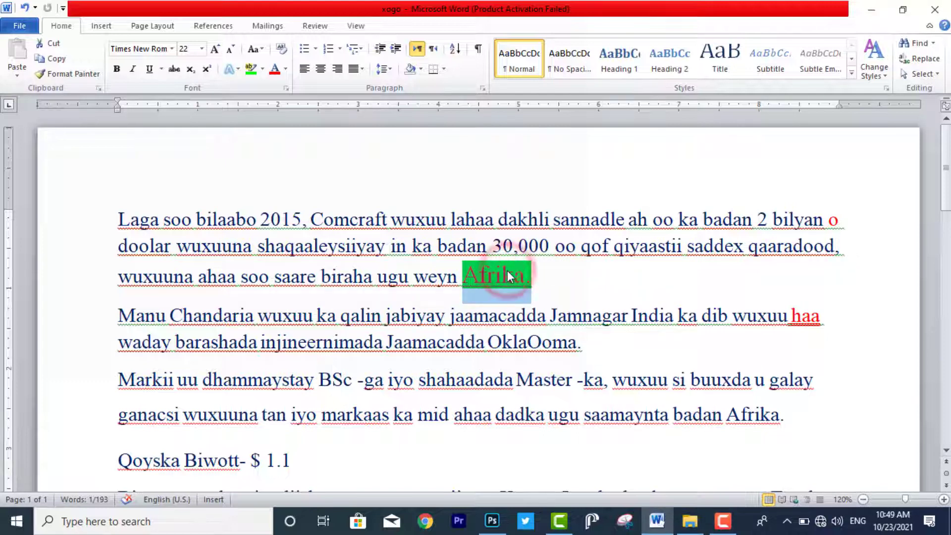
# Highlight the words "Qoyska Biwott" in the heading with bright green.
pyautogui.click(559, 285)
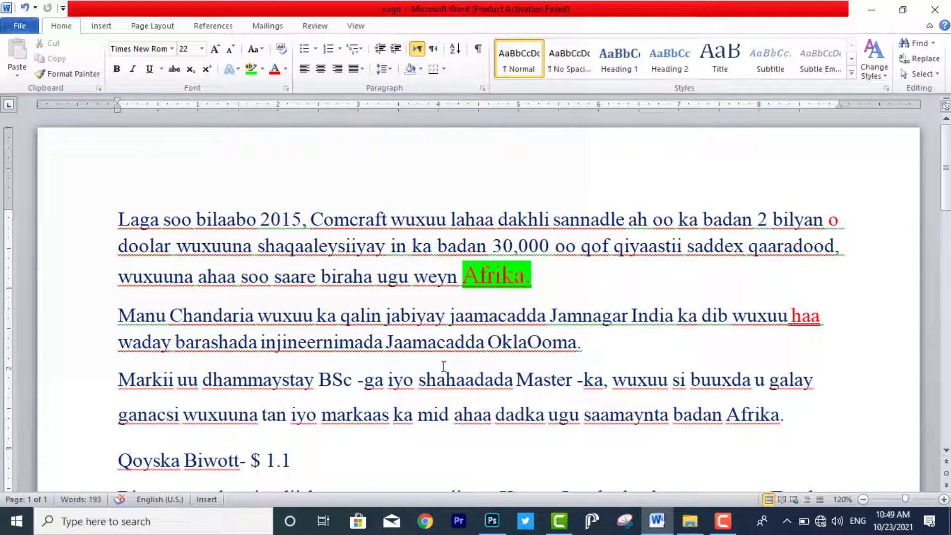
pyautogui.moveTo(118, 453); pyautogui.dragTo(239, 461)
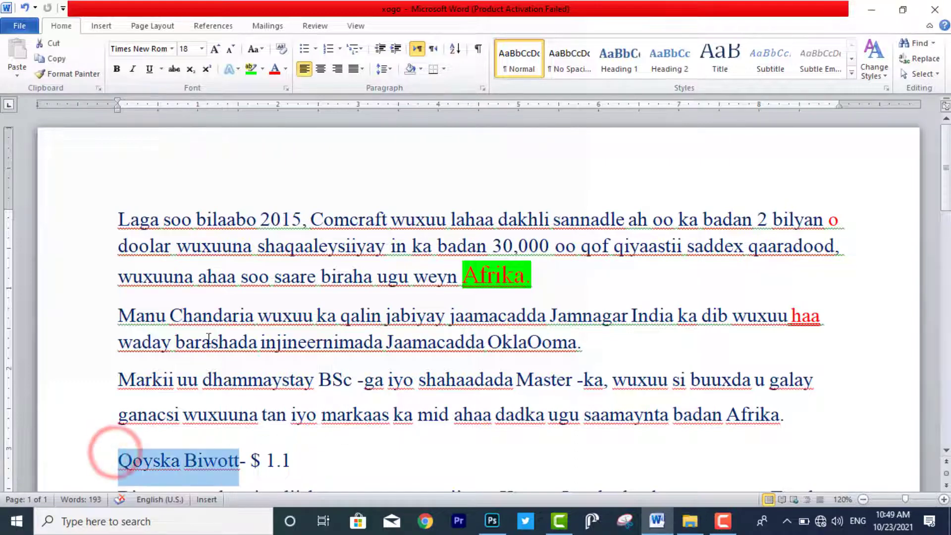
pyautogui.click(261, 69)
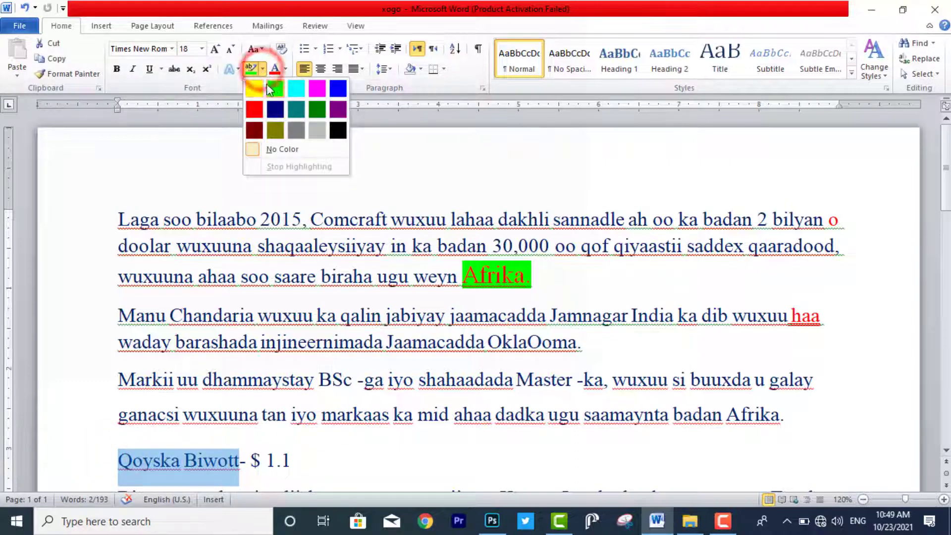
pyautogui.click(266, 84)
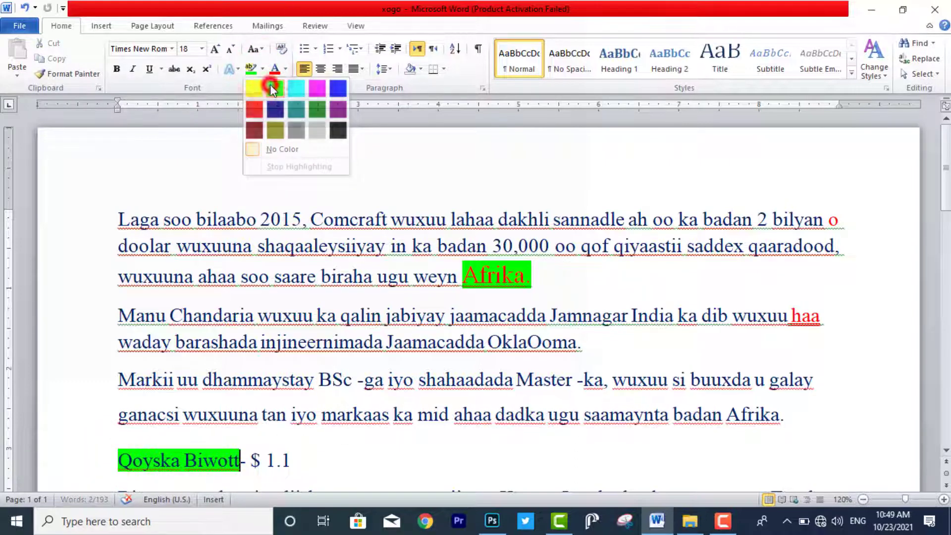
# Try to add a purple text effect and red font colour to "Qoyska Biwott".
pyautogui.click(239, 69)
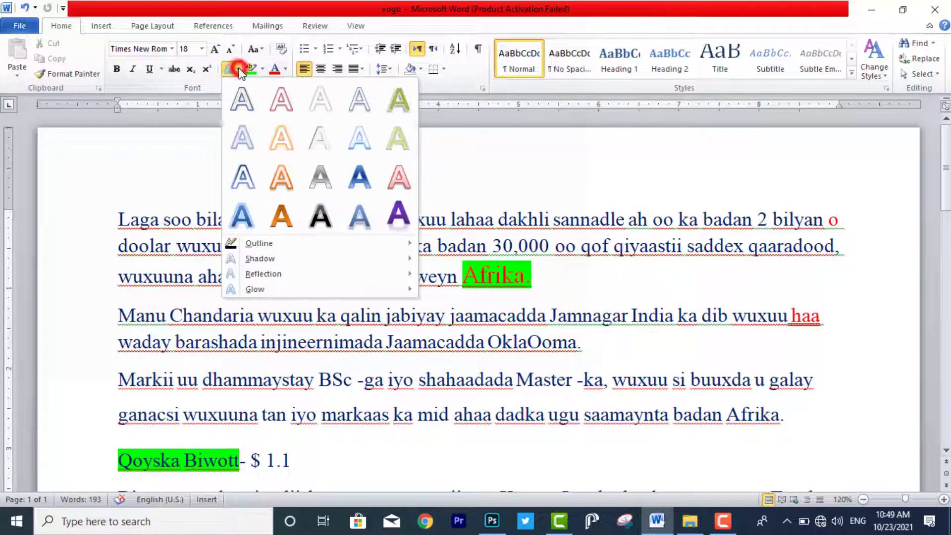
pyautogui.click(412, 222)
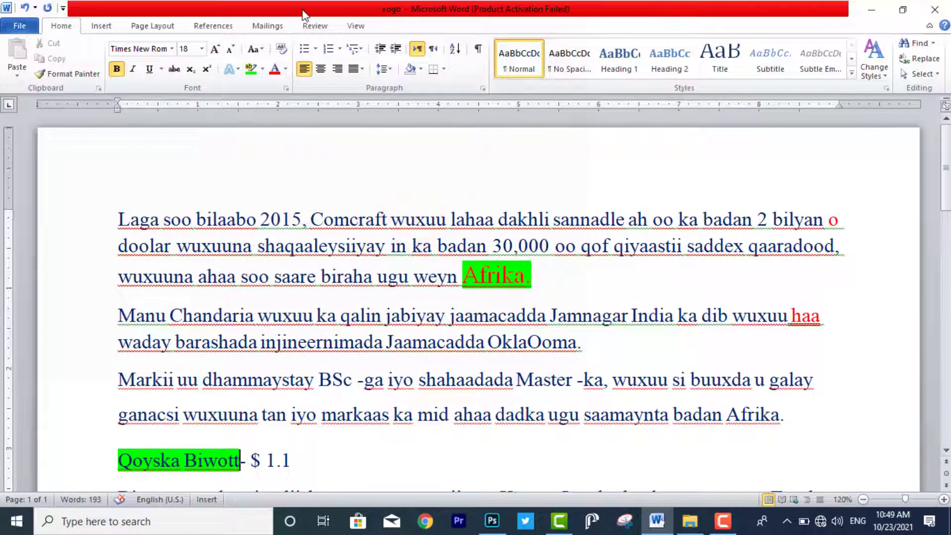
pyautogui.click(278, 70)
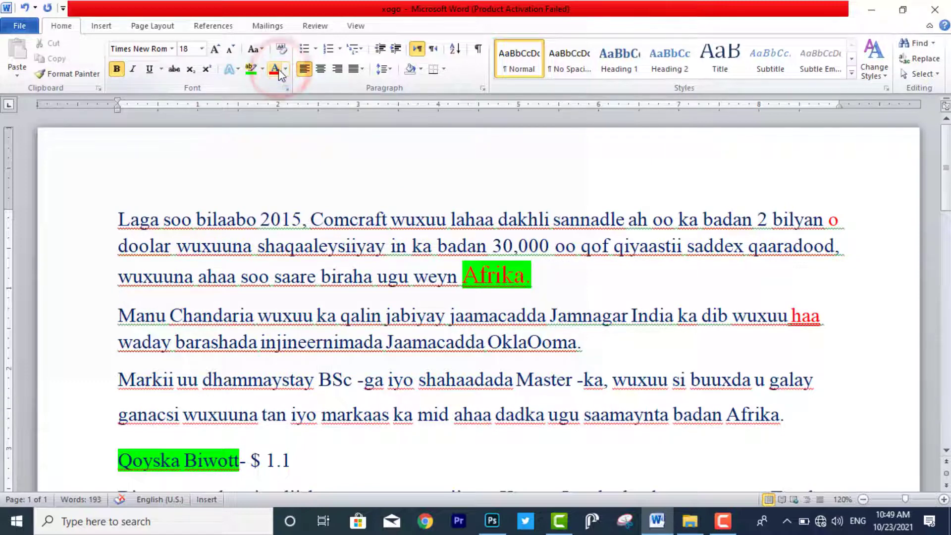
pyautogui.click(276, 70)
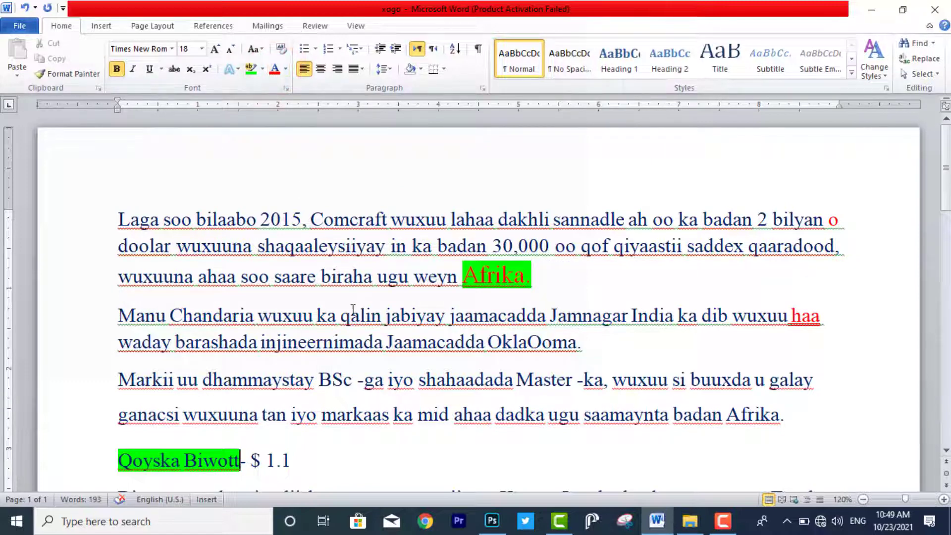
# Undo the formatting of "Qoyska Biwott" and the last font size change of "Afrika." in the first paragraph.
pyautogui.click(24, 7)
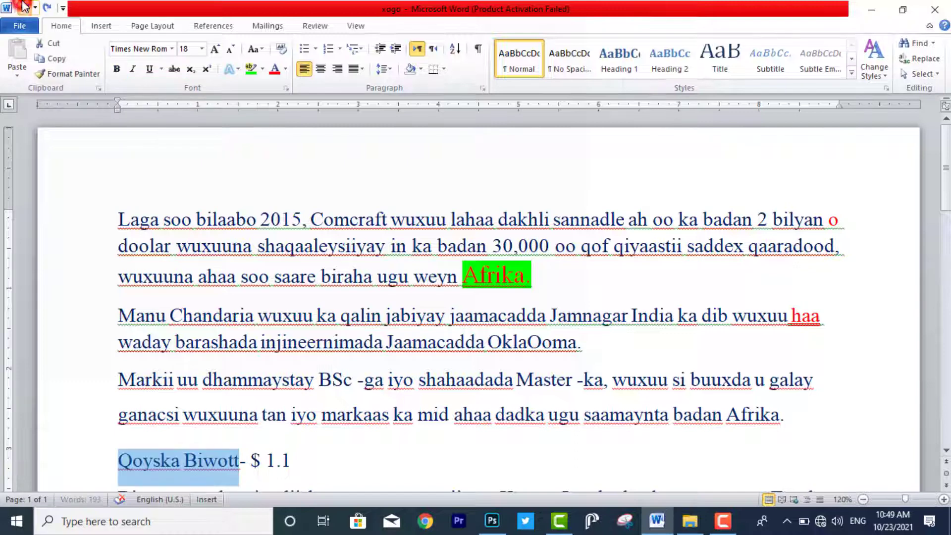
pyautogui.click(24, 7)
pyautogui.click(622, 278)
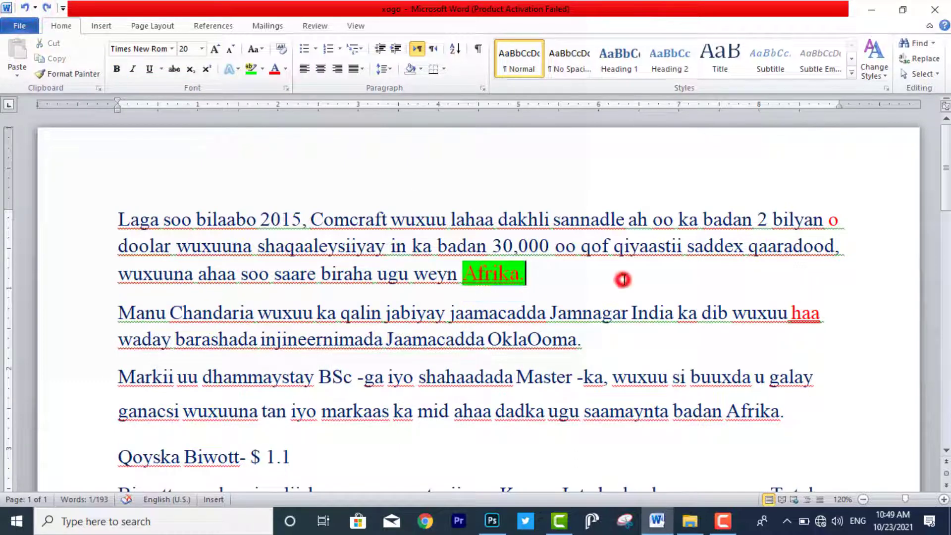
# Copy the formatting of "Afrika." in the first paragraph onto the heading "Qoyska Biwott- $ 1.1" with Format Painter.
pyautogui.doubleClick(535, 271)
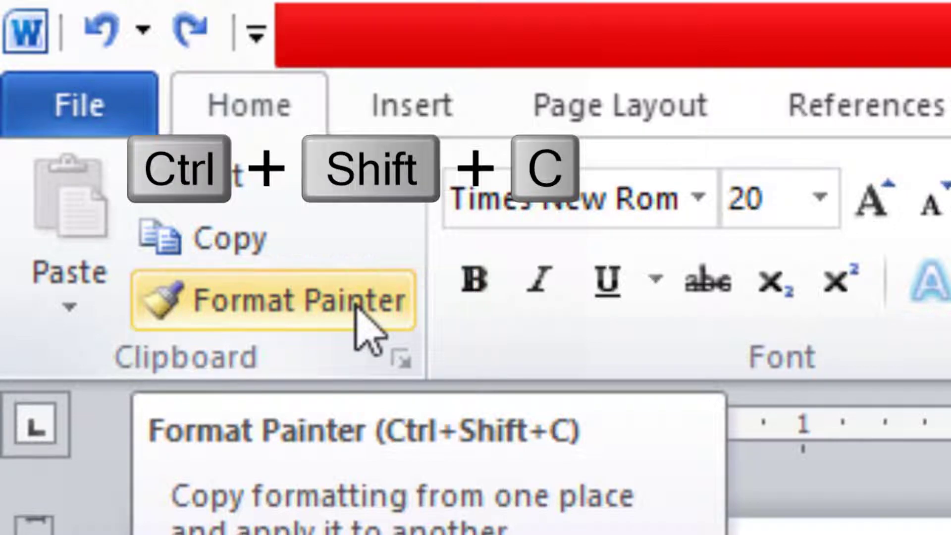
pyautogui.click(356, 305)
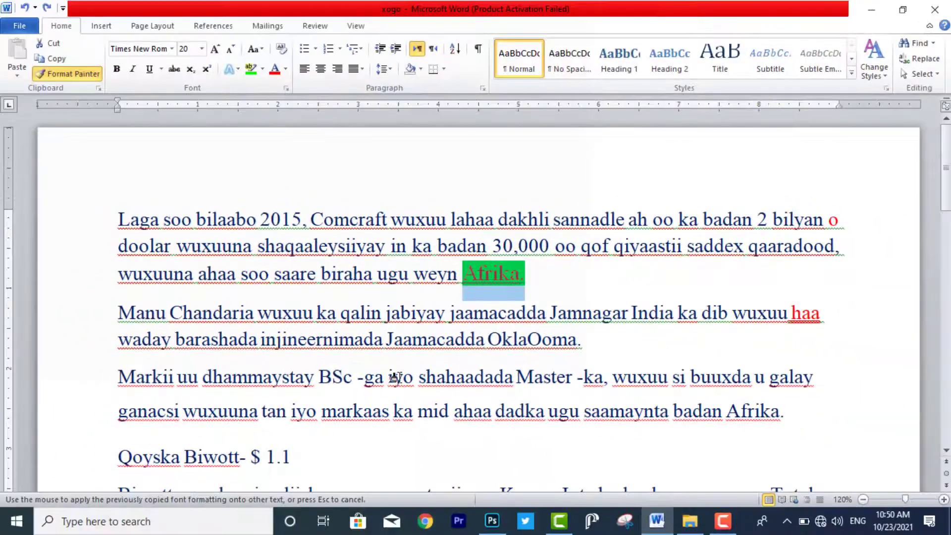
pyautogui.moveTo(945, 148); pyautogui.dragTo(945, 185)
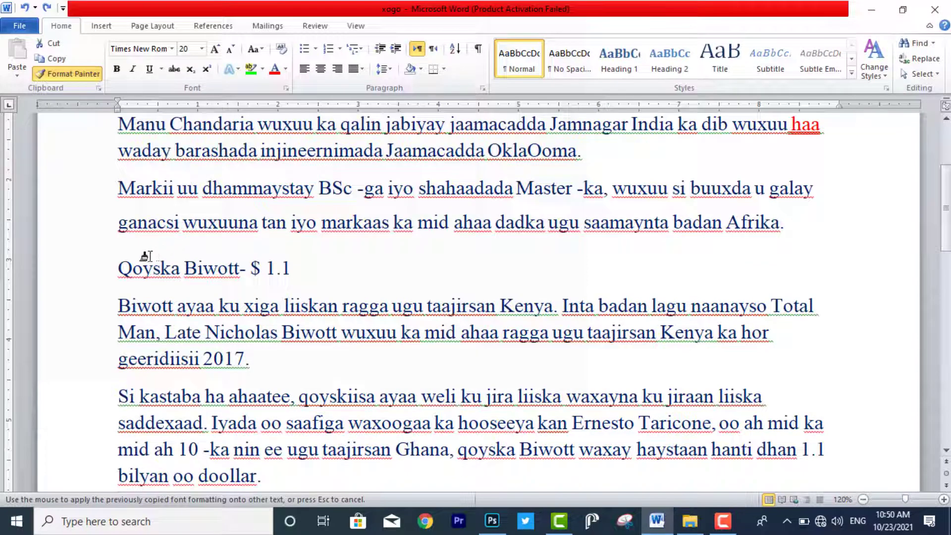
pyautogui.moveTo(119, 266); pyautogui.dragTo(291, 266)
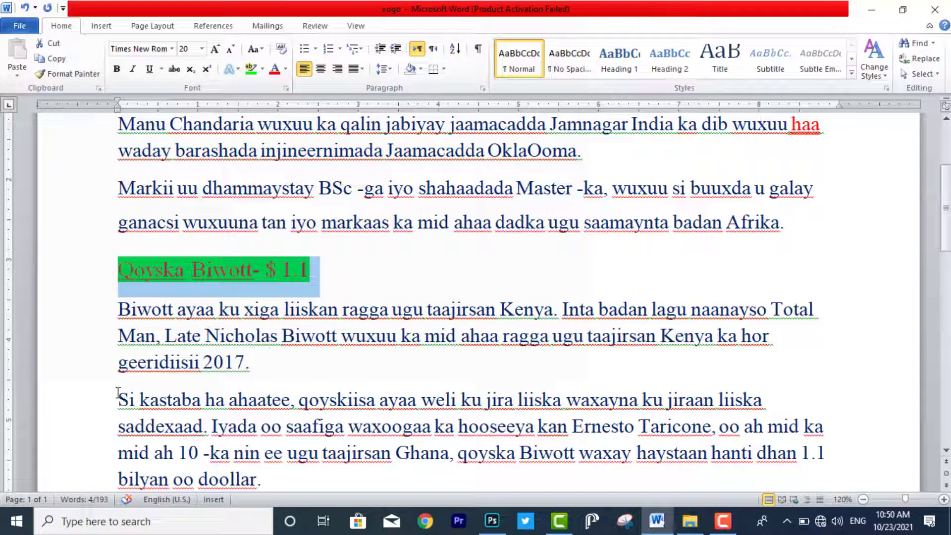
# Paste the copied "Afrika." formatting onto "Si kastaba ha ahaatee, qoyskiisa", "Inta badan lagu naanayso Total" and the document's final word "doolar.".
pyautogui.moveTo(117, 394); pyautogui.dragTo(316, 401)
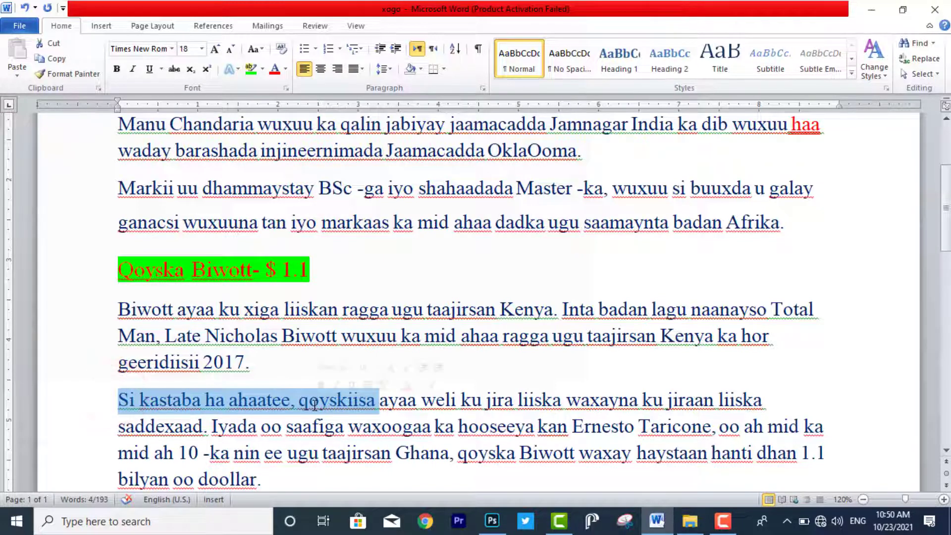
pyautogui.hotkey('ctrl', 'shift', 'v')
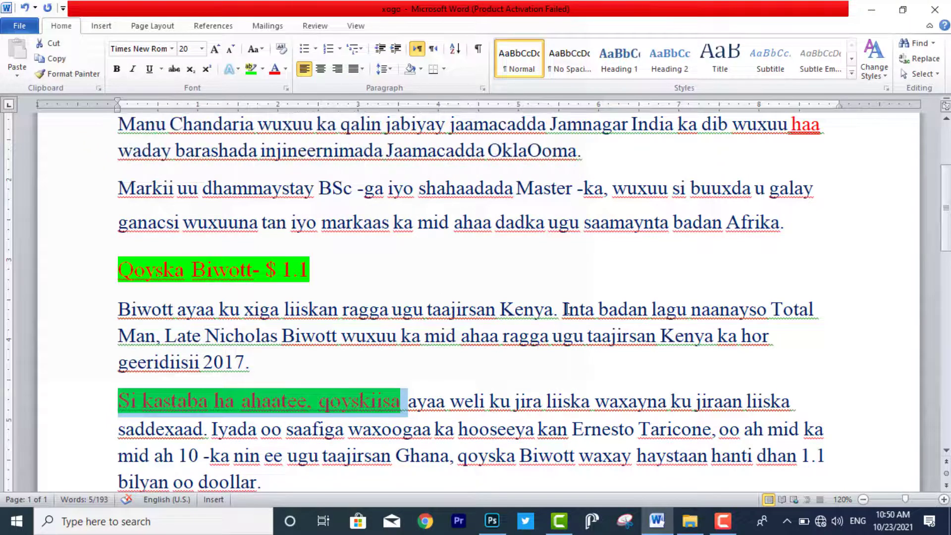
pyautogui.moveTo(564, 310); pyautogui.dragTo(801, 320)
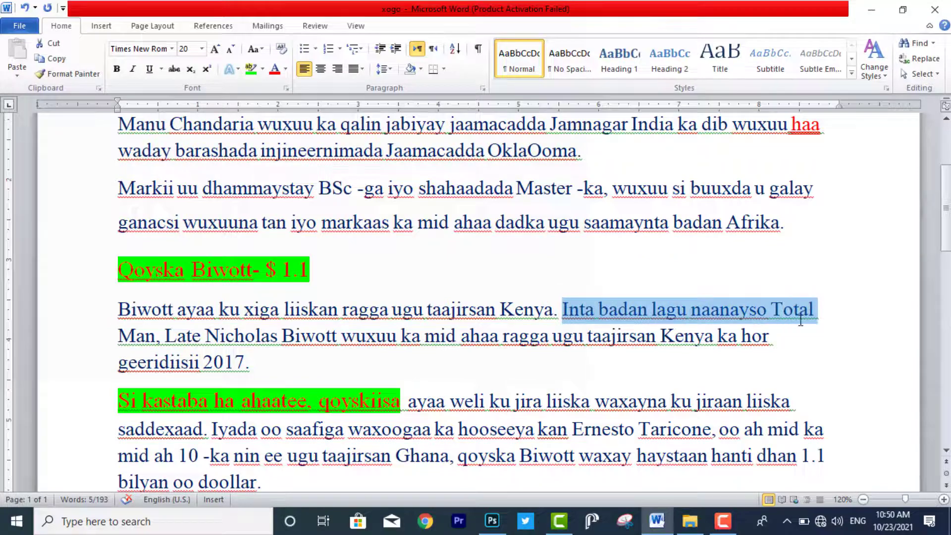
pyautogui.hotkey('ctrl', 'shift', 'v')
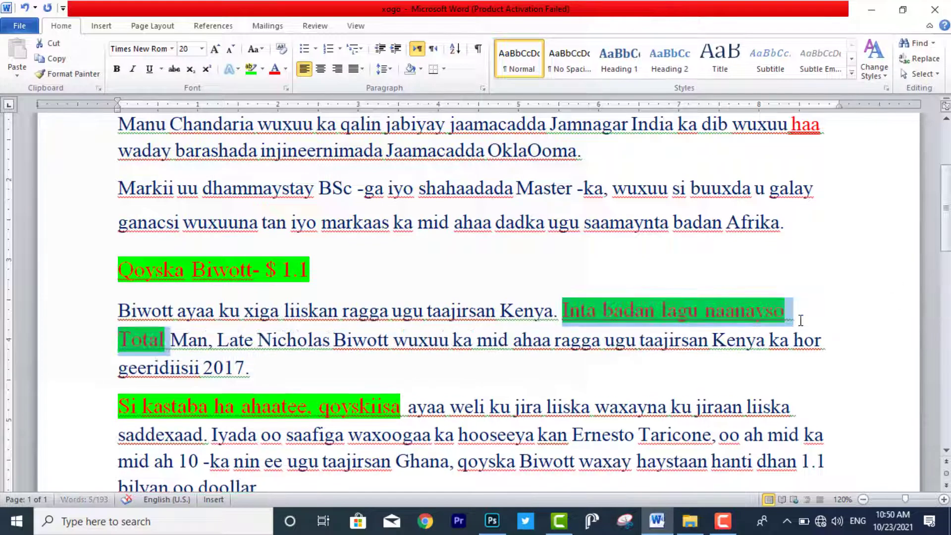
pyautogui.scroll(-5, 928, 200)
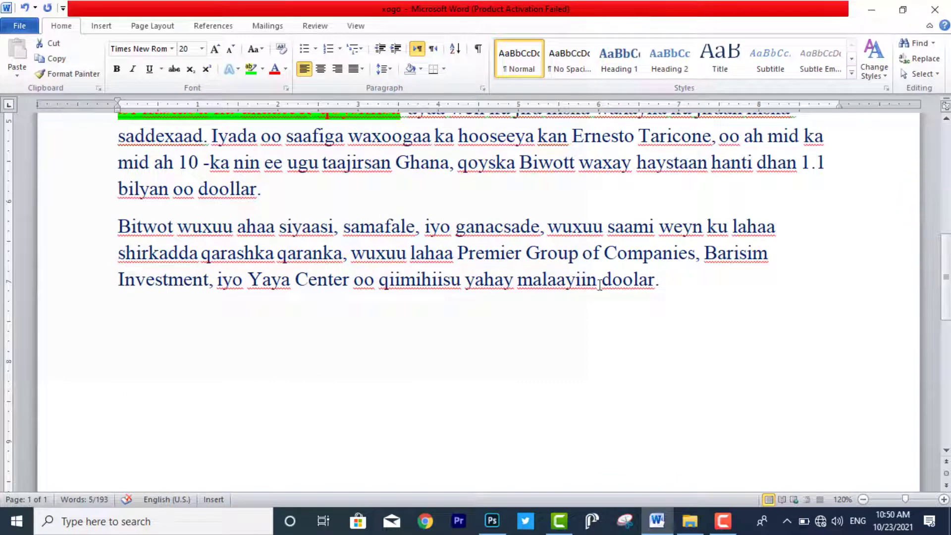
pyautogui.moveTo(601, 283); pyautogui.dragTo(661, 291)
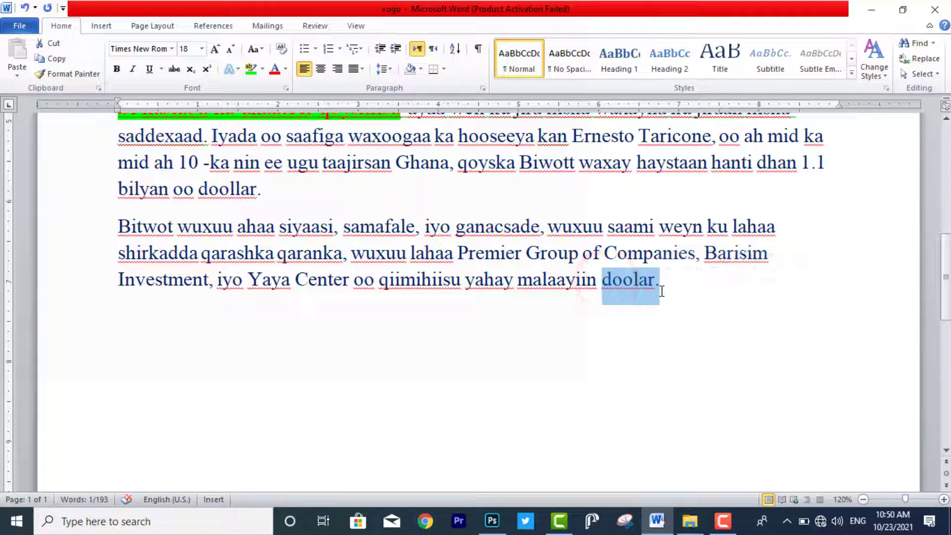
pyautogui.hotkey('ctrl', 'shift', 'v')
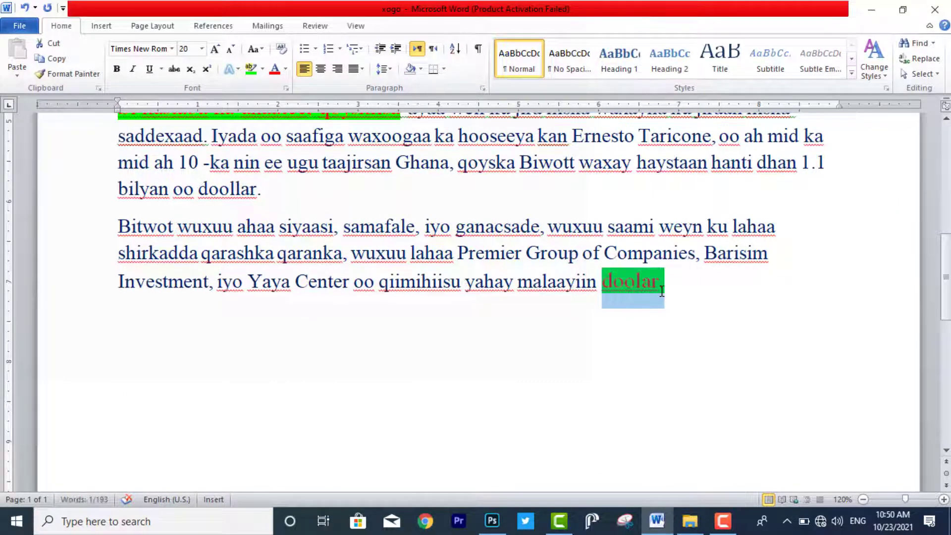
# Make "waxay haystaan hanti dhan" red, bold and italic.
pyautogui.moveTo(637, 163); pyautogui.dragTo(798, 164)
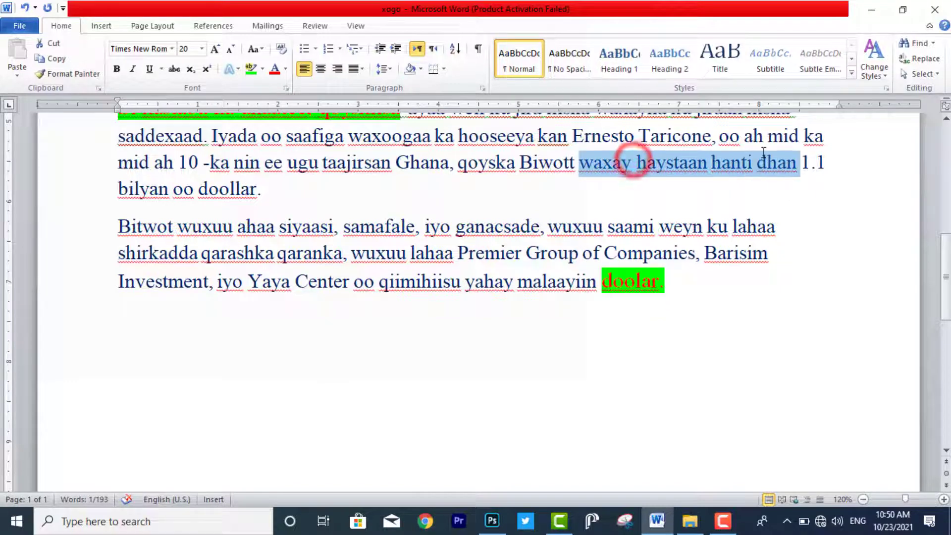
pyautogui.click(853, 133)
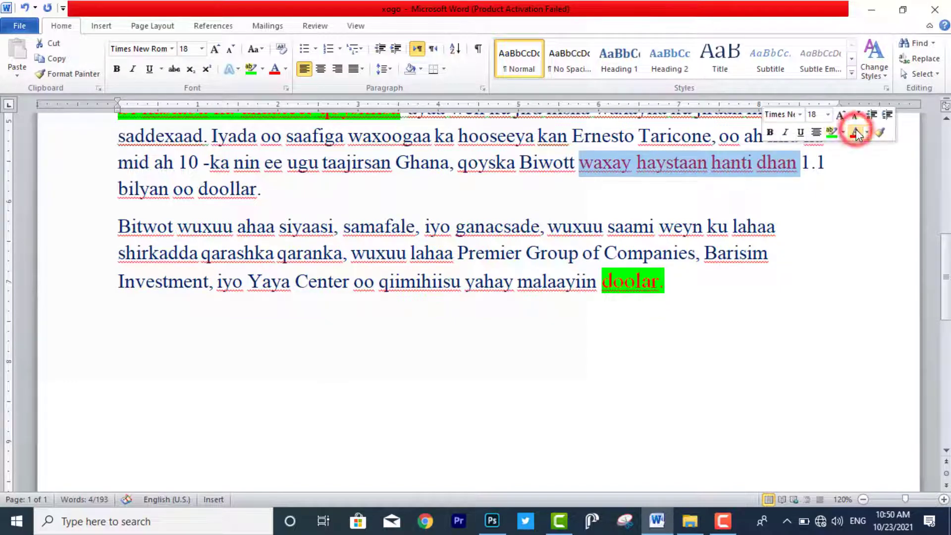
pyautogui.click(769, 132)
pyautogui.click(785, 133)
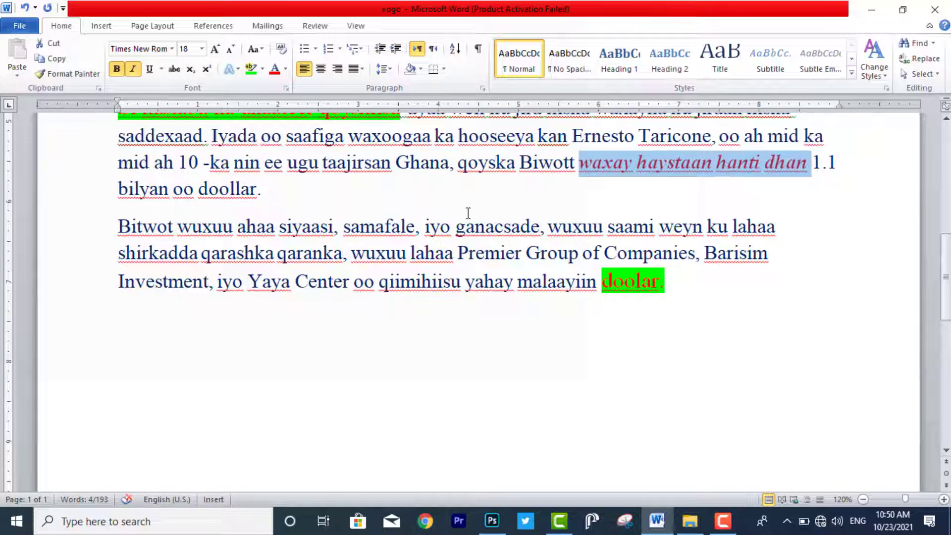
pyautogui.moveTo(341, 228); pyautogui.dragTo(416, 228)
pyautogui.click(361, 204)
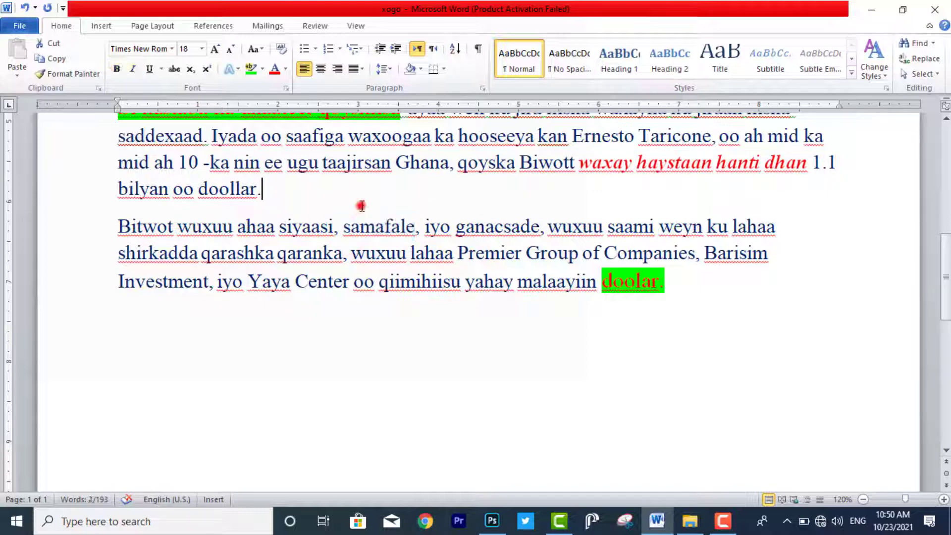
# Copy the formatting of "waxay haystaan hanti dhan" onto "wuxuu lahaa" and "Bitwot wuxuu ahaa siyaasi" in the last paragraph.
pyautogui.moveTo(582, 163); pyautogui.dragTo(810, 163)
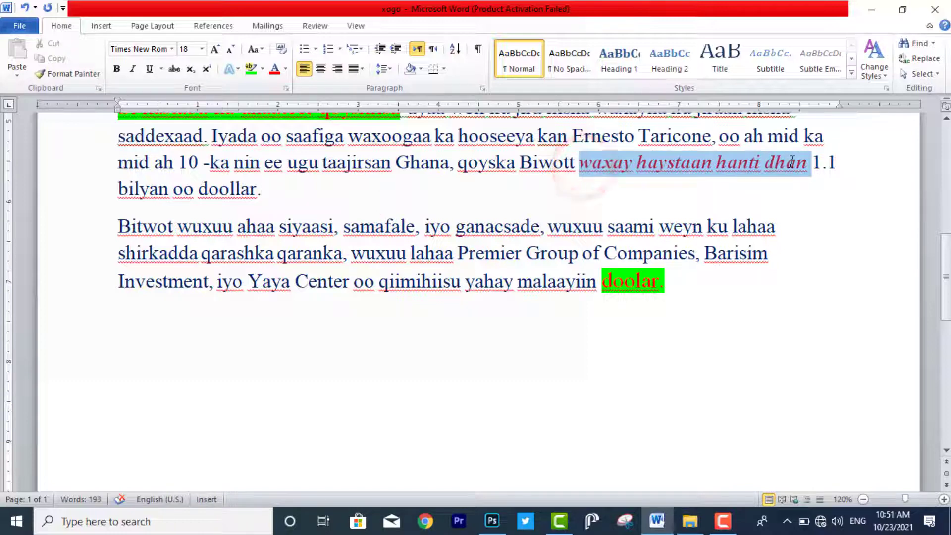
pyautogui.click(74, 74)
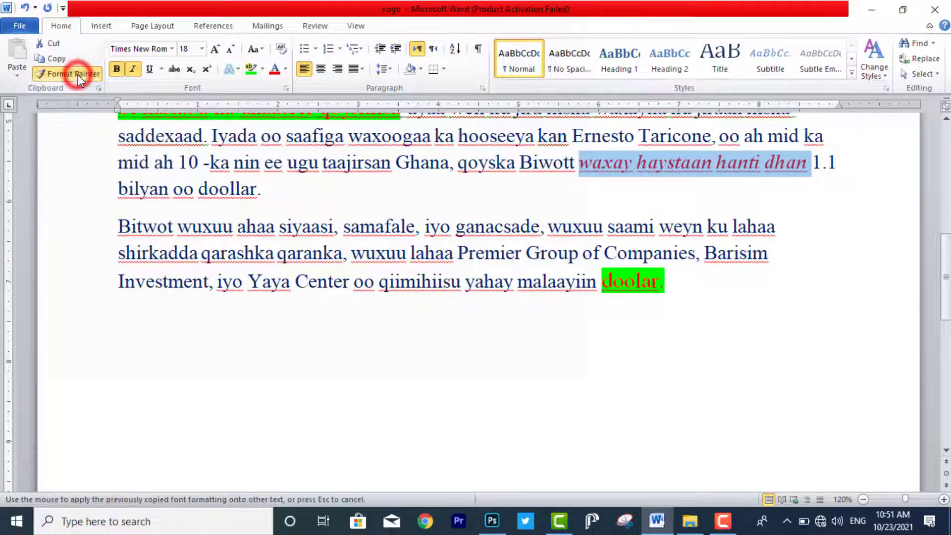
pyautogui.moveTo(351, 251); pyautogui.dragTo(453, 244)
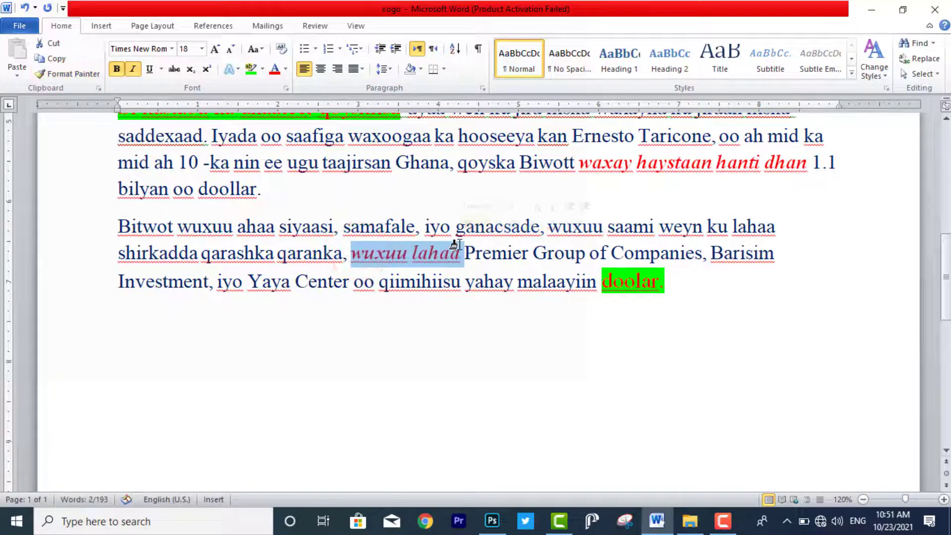
pyautogui.click(475, 253)
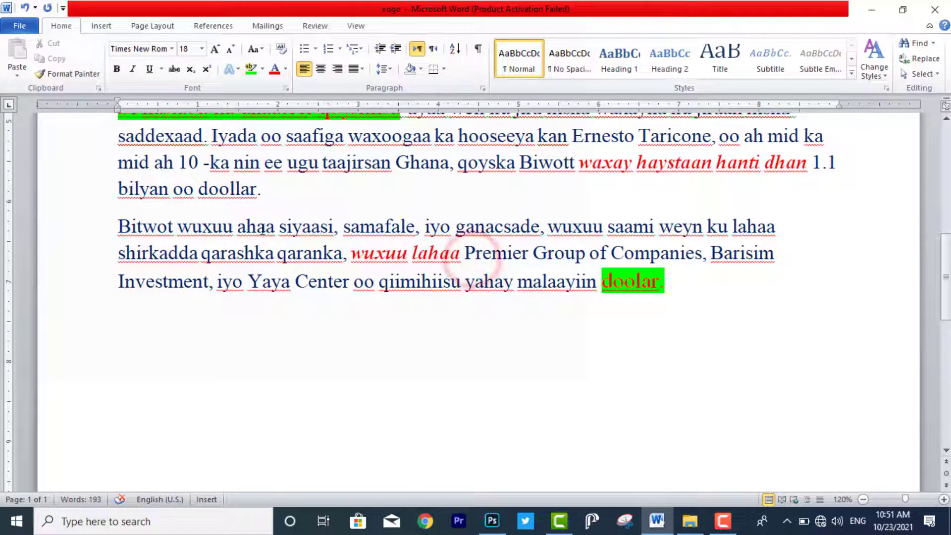
pyautogui.moveTo(112, 230); pyautogui.dragTo(321, 227)
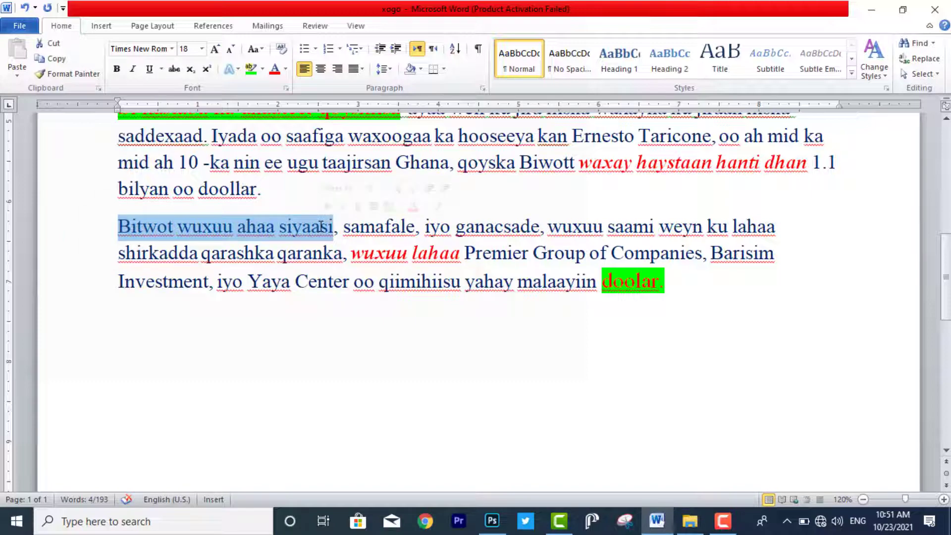
pyautogui.hotkey('ctrl', 'y')
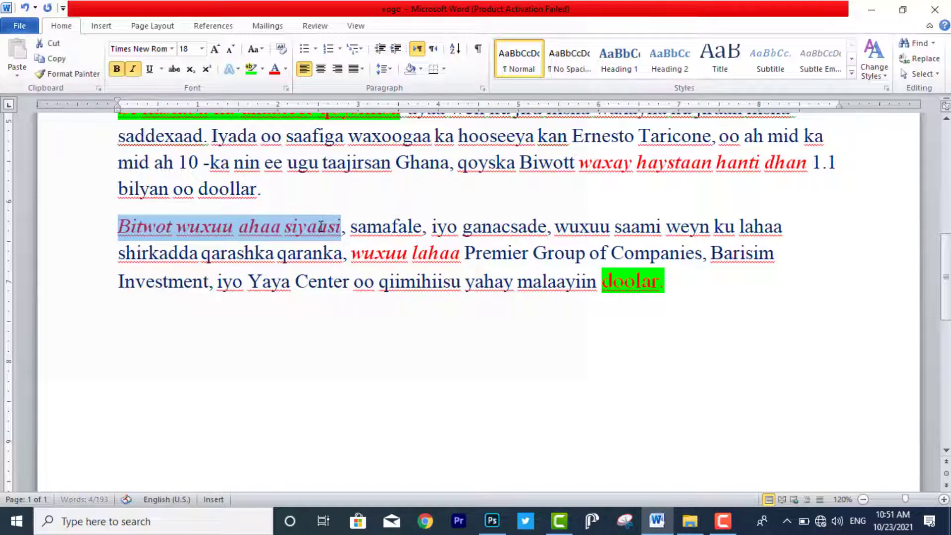
# Apply the same red, bold, italic formatting to "OklaOoma." at the end of the second paragraph.
pyautogui.moveTo(946, 297); pyautogui.dragTo(937, 141)
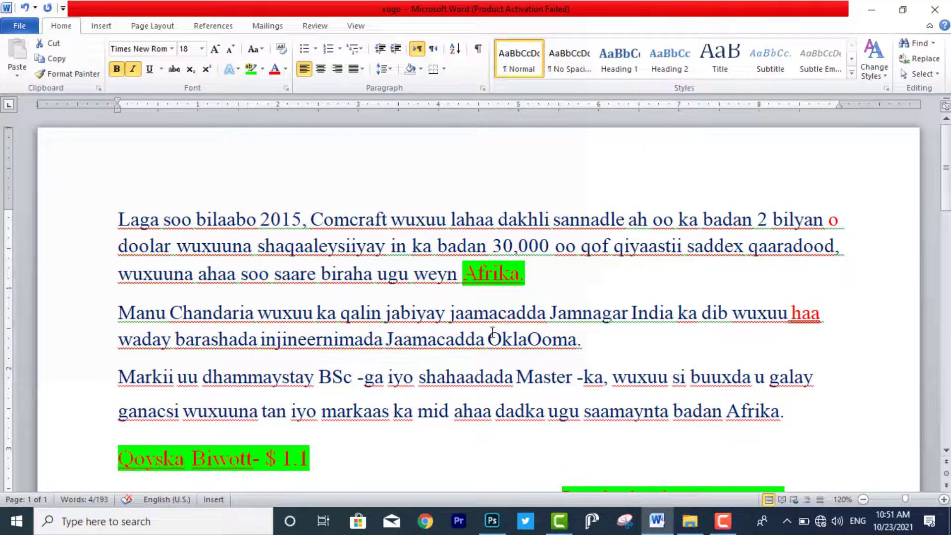
pyautogui.moveTo(492, 331); pyautogui.dragTo(581, 338)
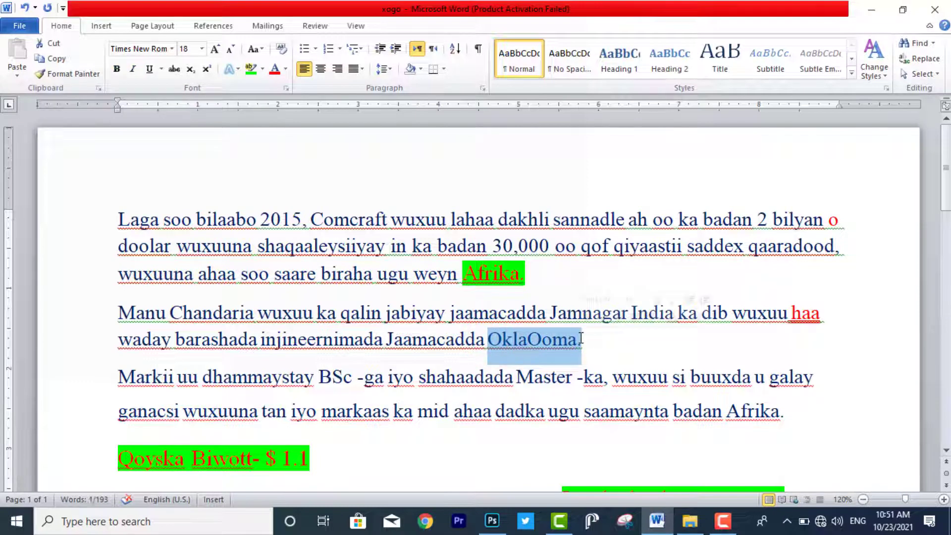
pyautogui.hotkey('ctrl', 'b')
pyautogui.hotkey('ctrl', 'i')
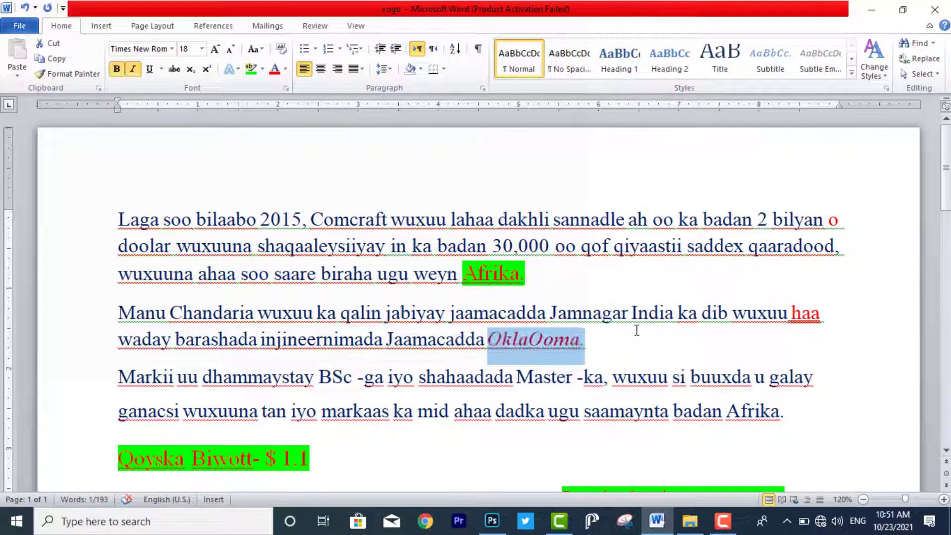
pyautogui.click(651, 327)
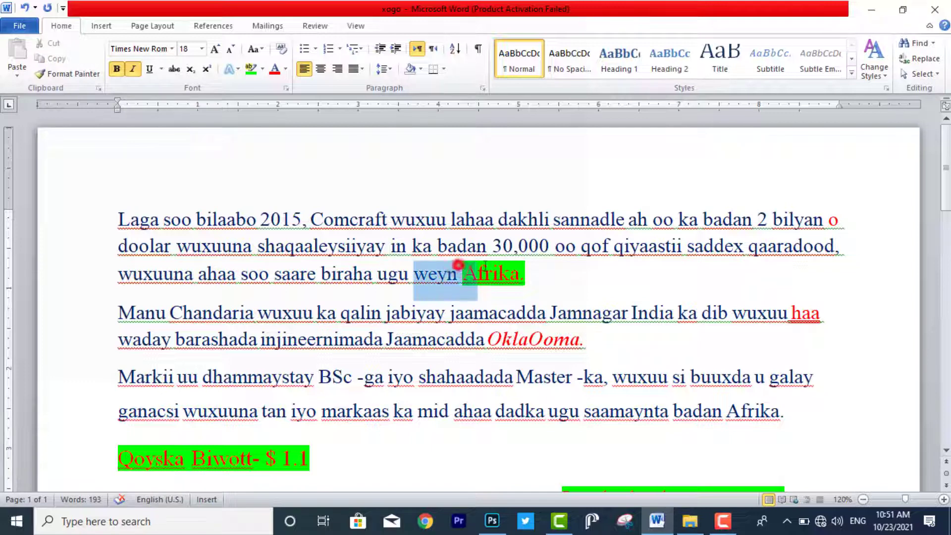
# Give "OklaOoma." the same red, green-highlighted formatting as "Afrika.".
pyautogui.moveTo(456, 267)
pyautogui.mouseDown()
pyautogui.moveTo(525, 267)
pyautogui.moveTo(468, 270)
pyautogui.mouseUp()
pyautogui.click(530, 265)
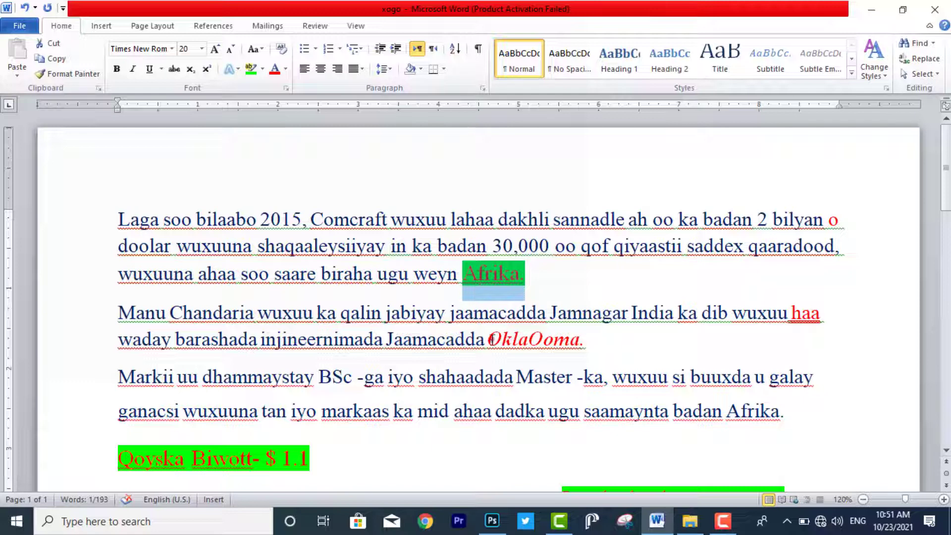
pyautogui.moveTo(488, 339); pyautogui.dragTo(598, 340)
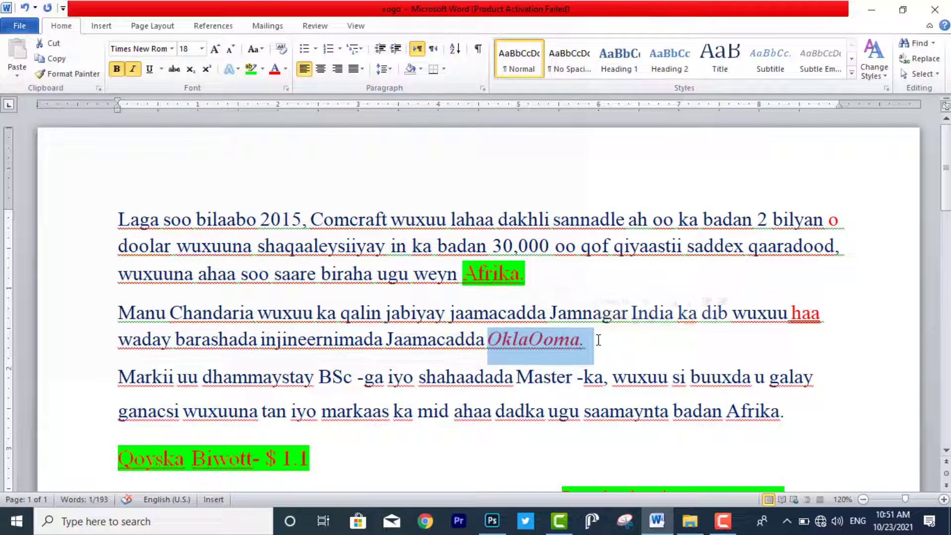
pyautogui.hotkey('ctrl', 'shift', 'v')
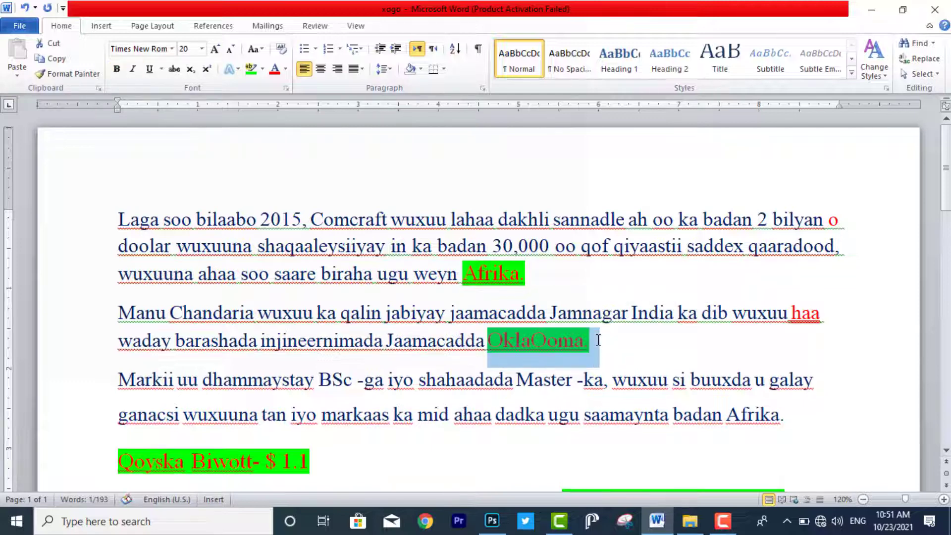
pyautogui.click(647, 343)
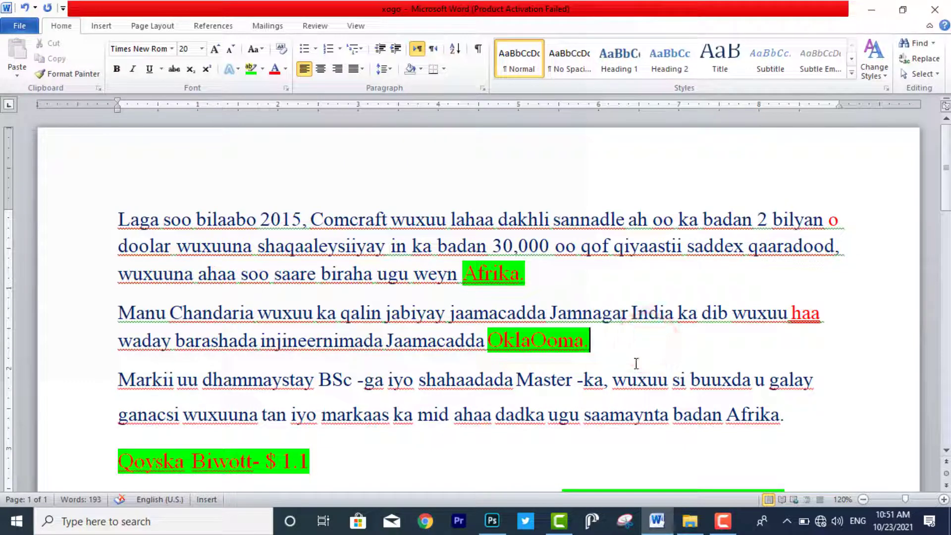